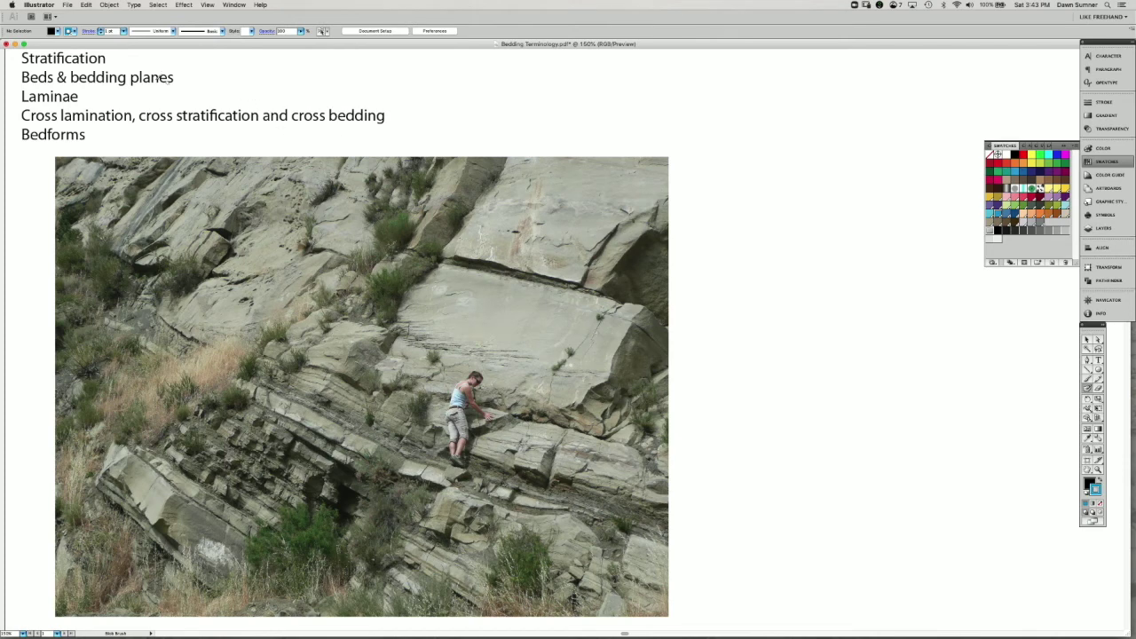
Draw a short blue arrow pointing at the word 'Stratification' on the slide
mouse_move(119, 57)
left_mouse_down()
mouse_move(153, 54)
mouse_move(127, 65)
mouse_move(127, 49)
left_mouse_up()
Handwrite 'Strata = layers' in blue beside the rock photo, then put away the swatches
mouse_move(715, 205)
left_mouse_down()
mouse_move(699, 235)
mouse_move(733, 233)
left_mouse_up()
mouse_move(721, 218)
left_mouse_down()
mouse_move(759, 215)
mouse_move(785, 232)
mouse_move(795, 210)
left_mouse_up()
mouse_move(807, 212)
left_mouse_down()
mouse_move(811, 230)
mouse_move(837, 207)
mouse_move(847, 223)
left_mouse_up()
left_click_drag(864, 206, 861, 219)
mouse_move(874, 205)
left_mouse_down()
mouse_move(878, 222)
mouse_move(888, 220)
left_mouse_up()
mouse_move(898, 202)
left_mouse_down()
mouse_move(886, 238)
mouse_move(919, 222)
left_mouse_up()
mouse_move(919, 212)
left_mouse_down()
mouse_move(933, 201)
mouse_move(927, 224)
left_mouse_up()
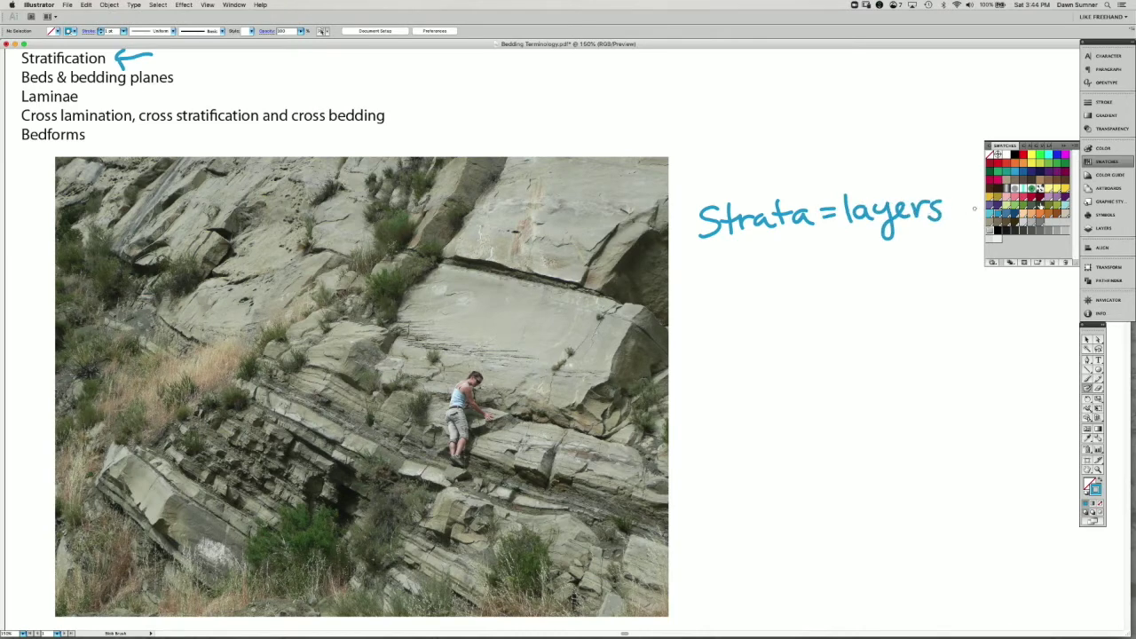
left_click(1110, 161)
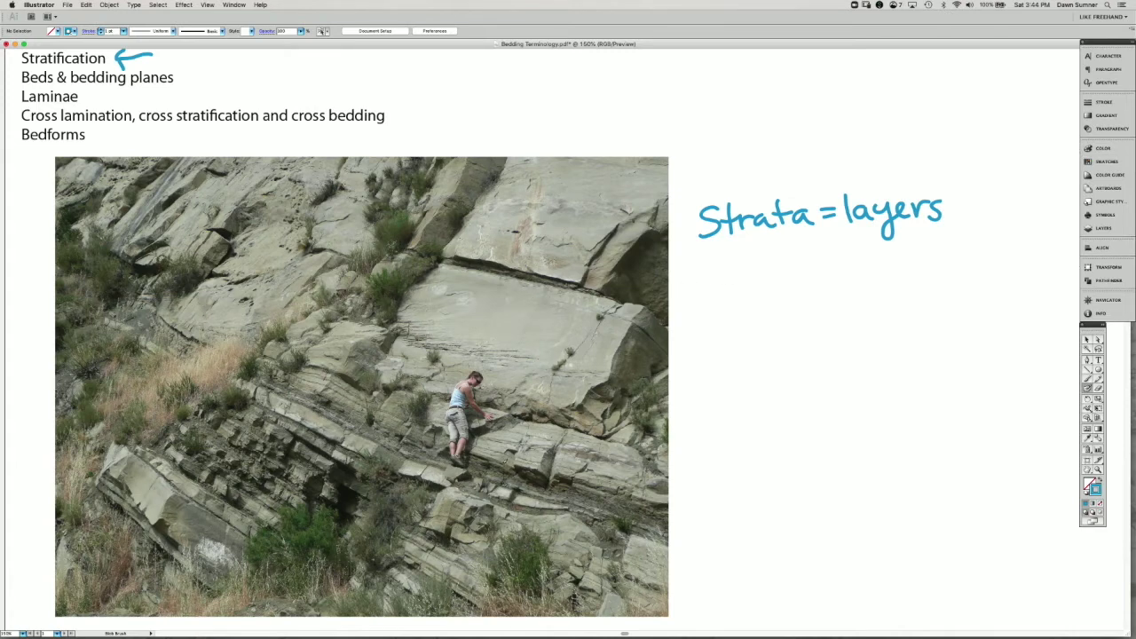
Trace bedding planes in blue on the rock photo, below and above the climber
left_click_drag(497, 459, 582, 483)
left_click_drag(528, 418, 607, 437)
left_click_drag(570, 287, 632, 307)
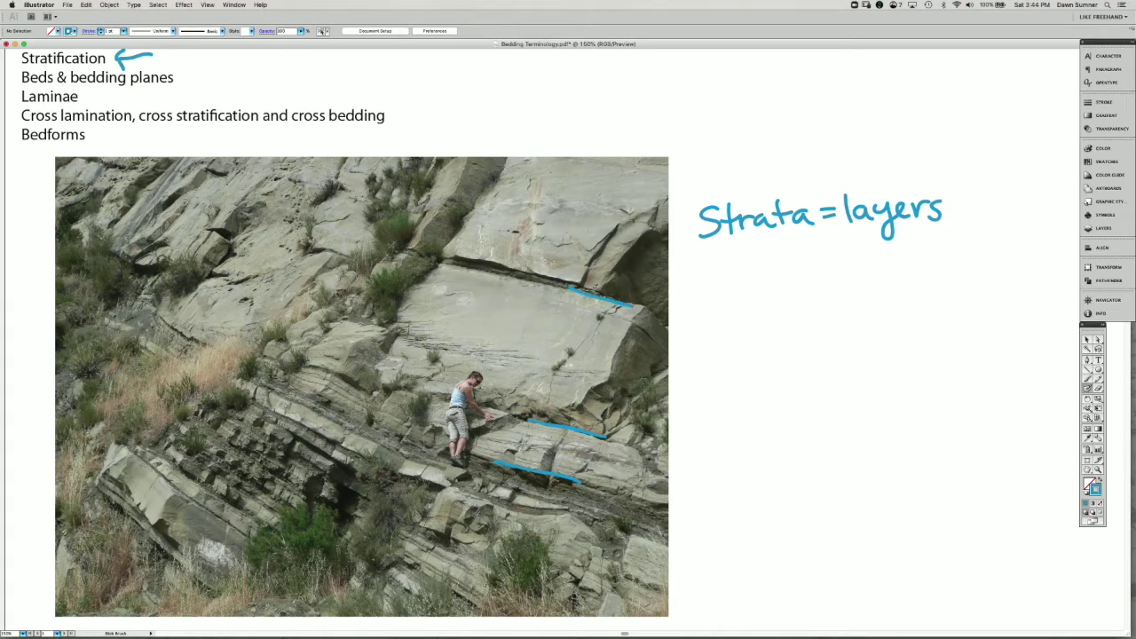
left_click_drag(576, 281, 613, 292)
Point an arrow at 'Beds & bedding planes', then trace a bed boundary and label it 'Bed'
mouse_move(181, 78)
left_mouse_down()
mouse_move(236, 70)
mouse_move(181, 73)
mouse_move(197, 85)
left_mouse_up()
mouse_move(326, 435)
left_mouse_down()
mouse_move(374, 458)
mouse_move(372, 437)
left_mouse_up()
mouse_move(389, 449)
left_mouse_down()
mouse_move(387, 465)
mouse_move(421, 474)
mouse_move(422, 464)
left_mouse_up()
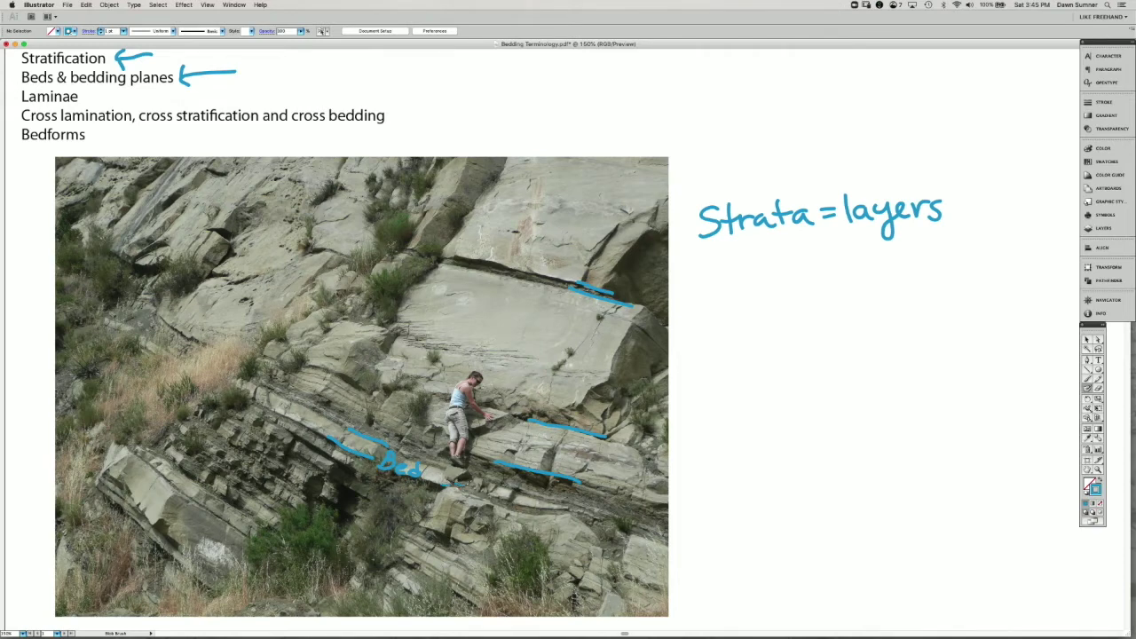
left_click_drag(493, 495, 602, 517)
Handwrite 'Beds = layers that continue laterally' below 'Strata = layers'
mouse_move(712, 266)
left_mouse_down()
mouse_move(712, 296)
mouse_move(717, 280)
mouse_move(721, 296)
mouse_move(751, 293)
left_mouse_up()
left_click_drag(765, 259, 769, 292)
mouse_move(767, 280)
left_mouse_down()
mouse_move(839, 271)
mouse_move(838, 284)
left_mouse_up()
mouse_move(863, 268)
left_mouse_down()
mouse_move(865, 280)
mouse_move(878, 278)
left_mouse_up()
mouse_move(891, 264)
left_mouse_down()
mouse_move(886, 300)
mouse_move(923, 260)
mouse_move(927, 275)
mouse_move(1003, 268)
mouse_move(1012, 250)
mouse_move(1030, 252)
left_mouse_up()
mouse_move(753, 310)
left_mouse_down()
mouse_move(754, 327)
mouse_move(769, 314)
mouse_move(784, 325)
mouse_move(798, 309)
mouse_move(804, 324)
mouse_move(928, 325)
left_mouse_up()
left_click_drag(930, 317, 985, 321)
Finish the word 'laterally' and mark two beds at the photo's lower left
mouse_move(994, 308)
left_mouse_down()
mouse_move(1008, 311)
mouse_move(999, 339)
left_mouse_up()
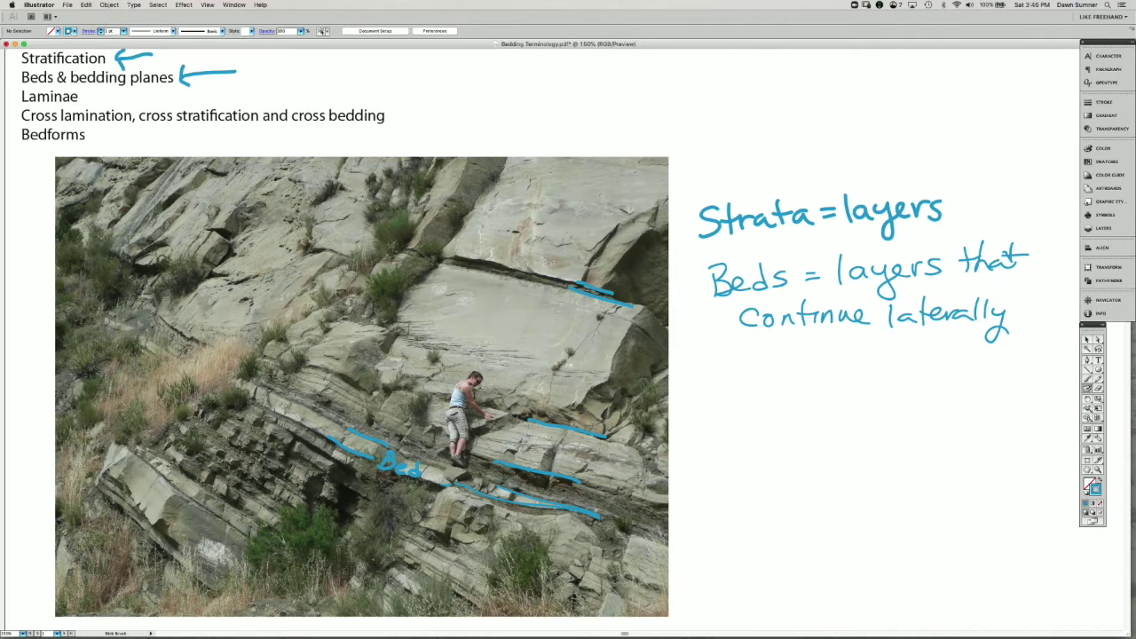
left_click_drag(174, 471, 191, 479)
left_click_drag(174, 483, 221, 514)
Handwrite 'Beds are separated by bedding planes' and underline 'Laminae'
mouse_move(721, 358)
left_mouse_down()
mouse_move(722, 379)
mouse_move(726, 367)
mouse_move(723, 379)
mouse_move(788, 363)
mouse_move(780, 376)
mouse_move(850, 360)
mouse_move(914, 366)
left_mouse_up()
mouse_move(917, 354)
left_mouse_down()
mouse_move(918, 379)
mouse_move(920, 366)
mouse_move(960, 353)
mouse_move(978, 362)
left_mouse_up()
left_click_drag(970, 349, 1013, 362)
mouse_move(745, 396)
left_mouse_down()
mouse_move(789, 432)
mouse_move(754, 440)
left_mouse_up()
mouse_move(807, 392)
left_mouse_down()
mouse_move(829, 410)
mouse_move(887, 387)
mouse_move(907, 401)
mouse_move(892, 416)
mouse_move(953, 397)
mouse_move(1012, 404)
left_mouse_up()
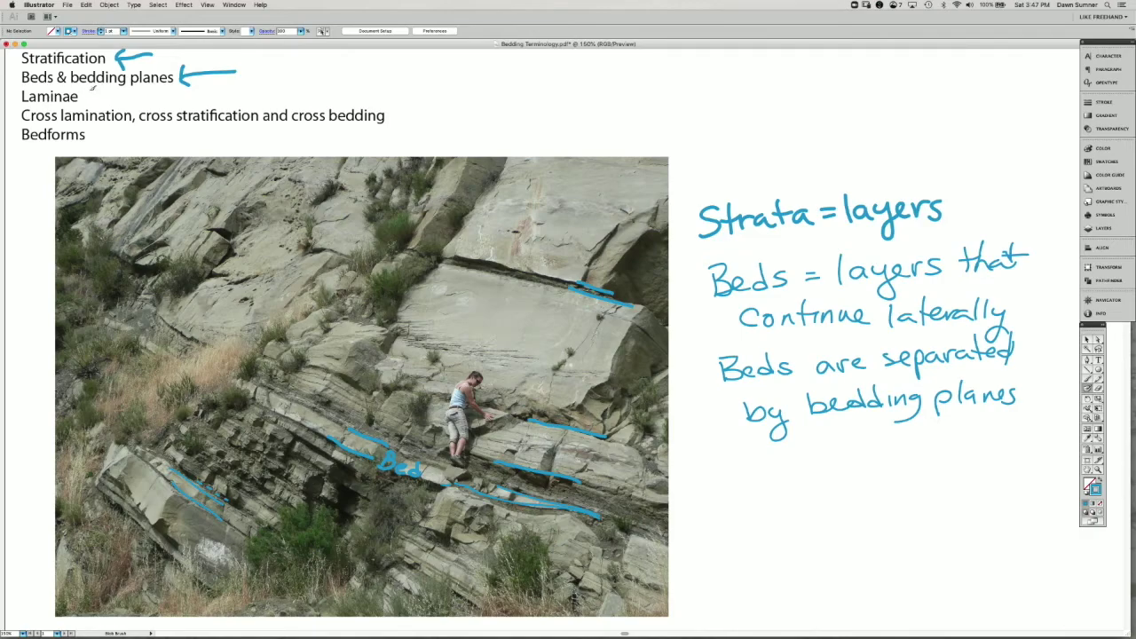
left_click_drag(20, 106, 41, 101)
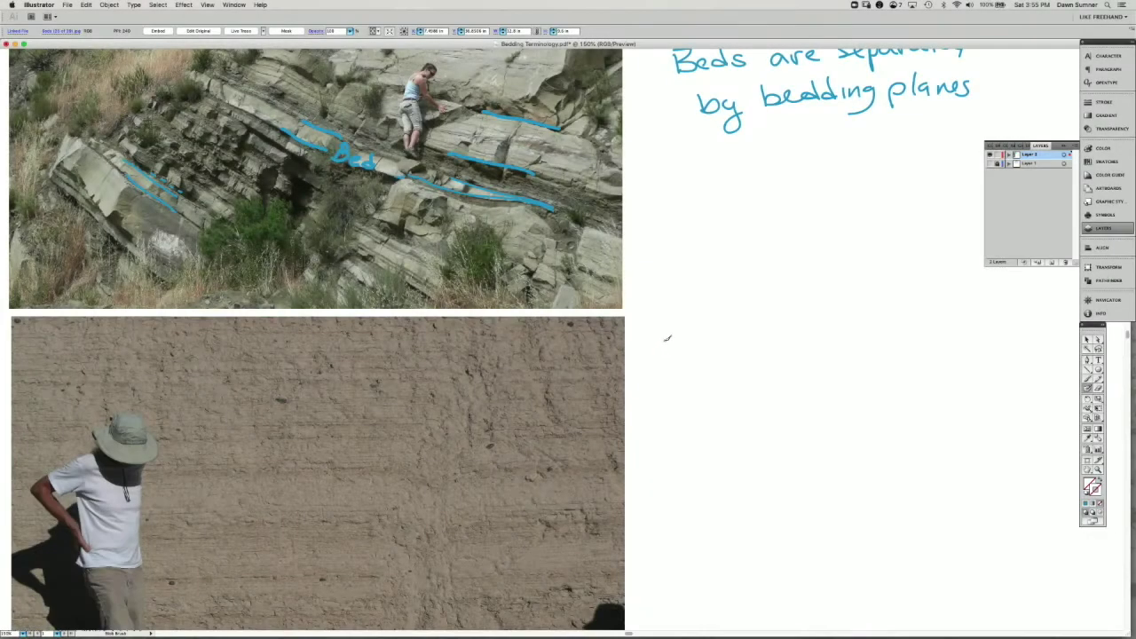
Write 'Laminae = layers w/in beds' beside the wall photo and trace a lamina on it
mouse_move(667, 338)
left_mouse_down()
mouse_move(661, 359)
mouse_move(689, 366)
mouse_move(816, 355)
mouse_move(864, 365)
left_mouse_up()
left_click(739, 353)
mouse_move(869, 356)
left_mouse_down()
mouse_move(857, 387)
mouse_move(899, 368)
left_mouse_up()
mouse_move(909, 359)
left_mouse_down()
mouse_move(902, 368)
mouse_move(956, 356)
mouse_move(953, 376)
mouse_move(976, 366)
mouse_move(982, 377)
left_mouse_up()
mouse_move(890, 373)
left_mouse_down()
mouse_move(898, 401)
mouse_move(944, 402)
left_mouse_up()
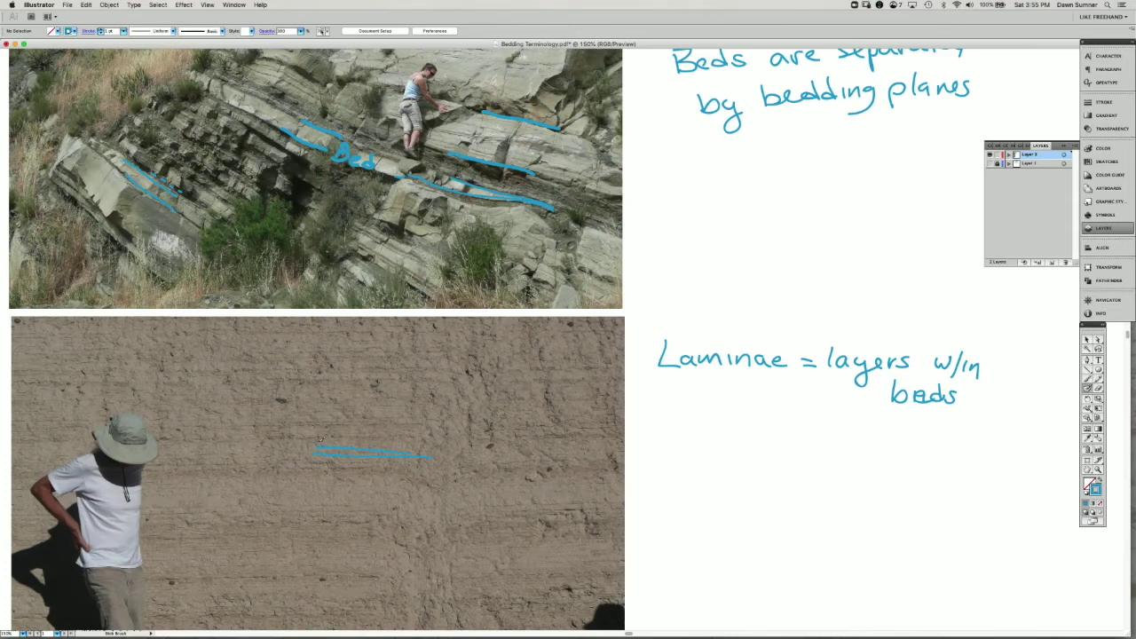
left_click_drag(319, 438, 339, 442)
scroll(359, 441, "down", 5)
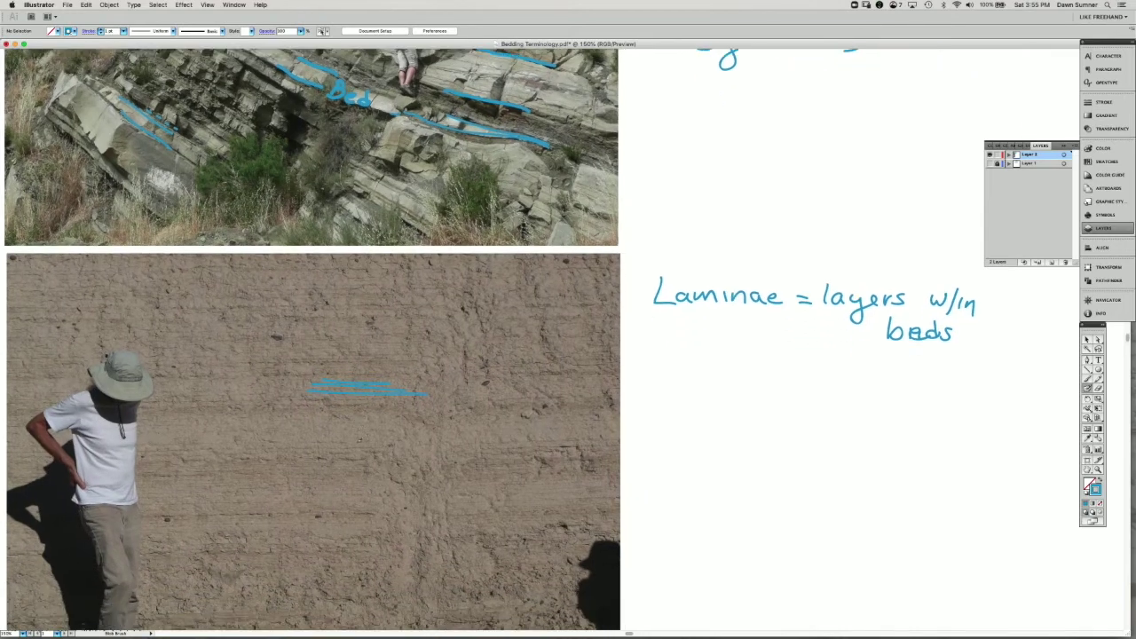
Scroll down to the red cross-bedded sandstone photo and begin writing 'Cross' beside it
scroll(358, 440, "right", 1)
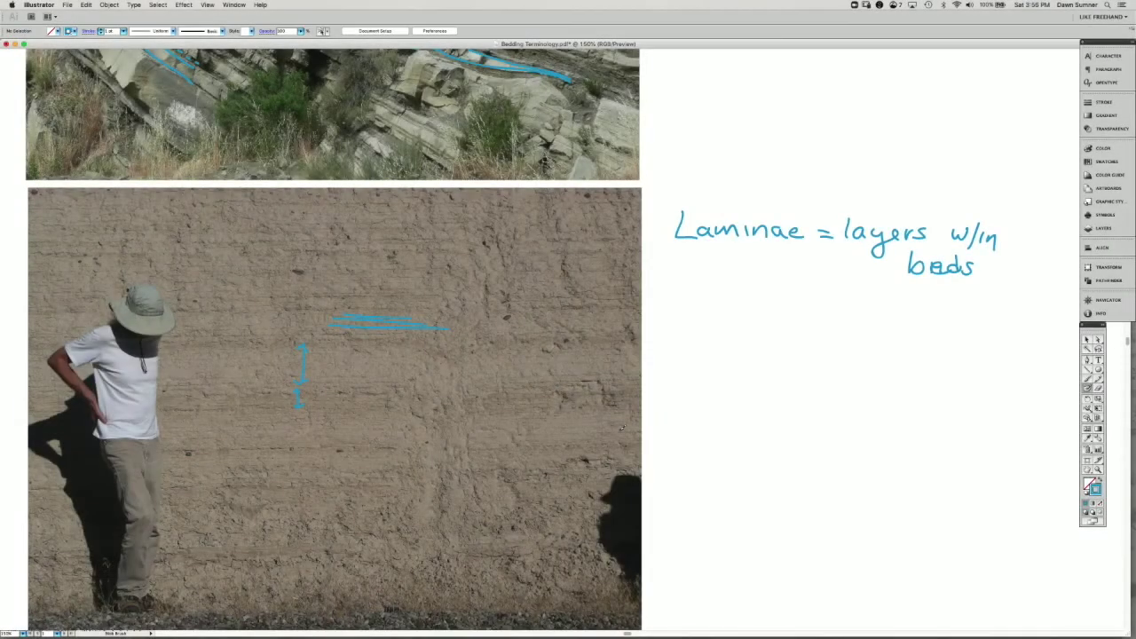
scroll(332, 337, "down", 10)
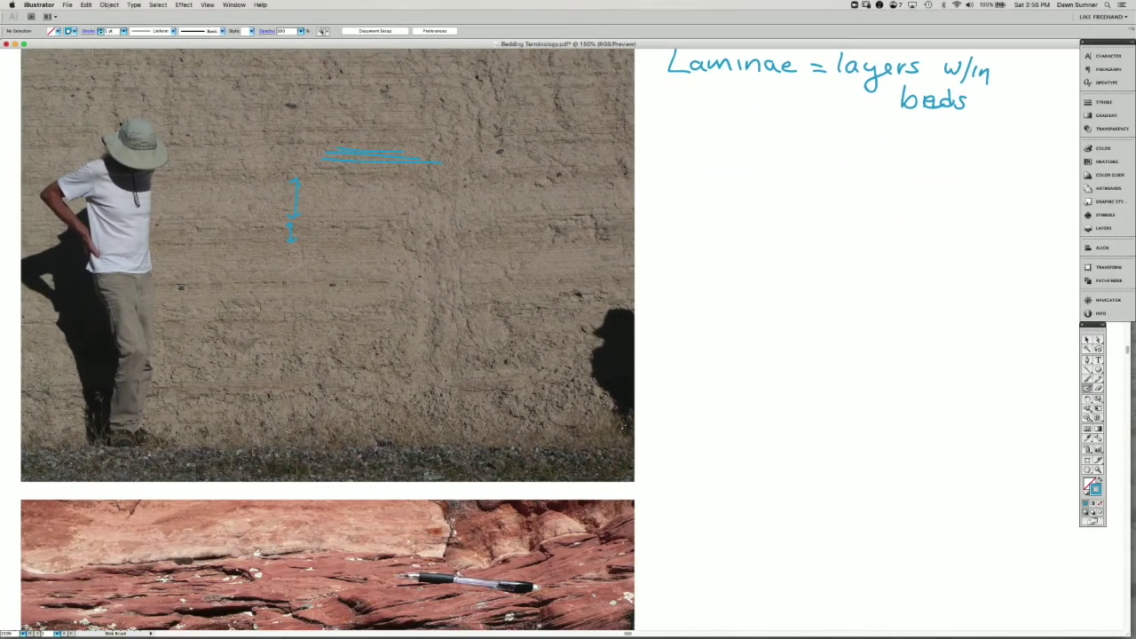
scroll(333, 337, "down", 9)
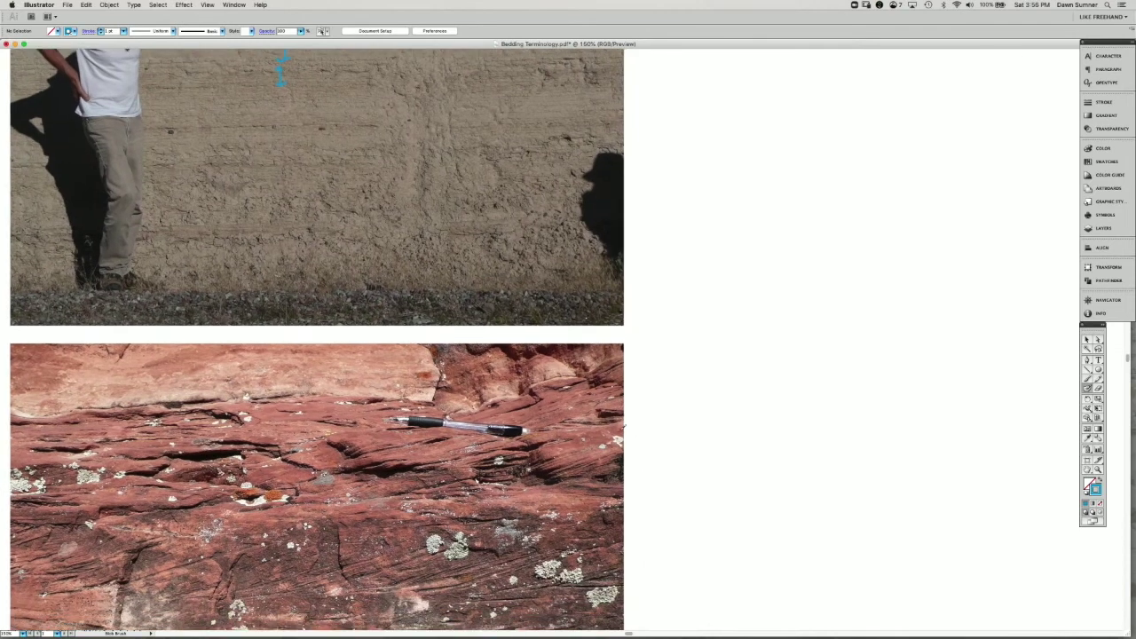
scroll(337, 337, "down", 6)
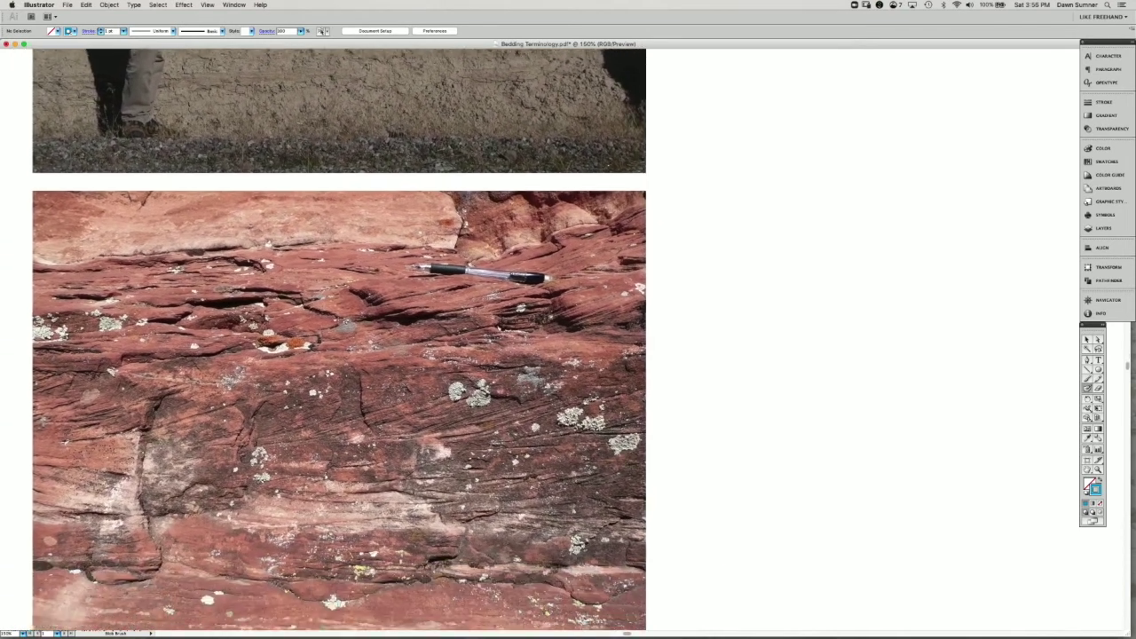
scroll(338, 337, "down", 4)
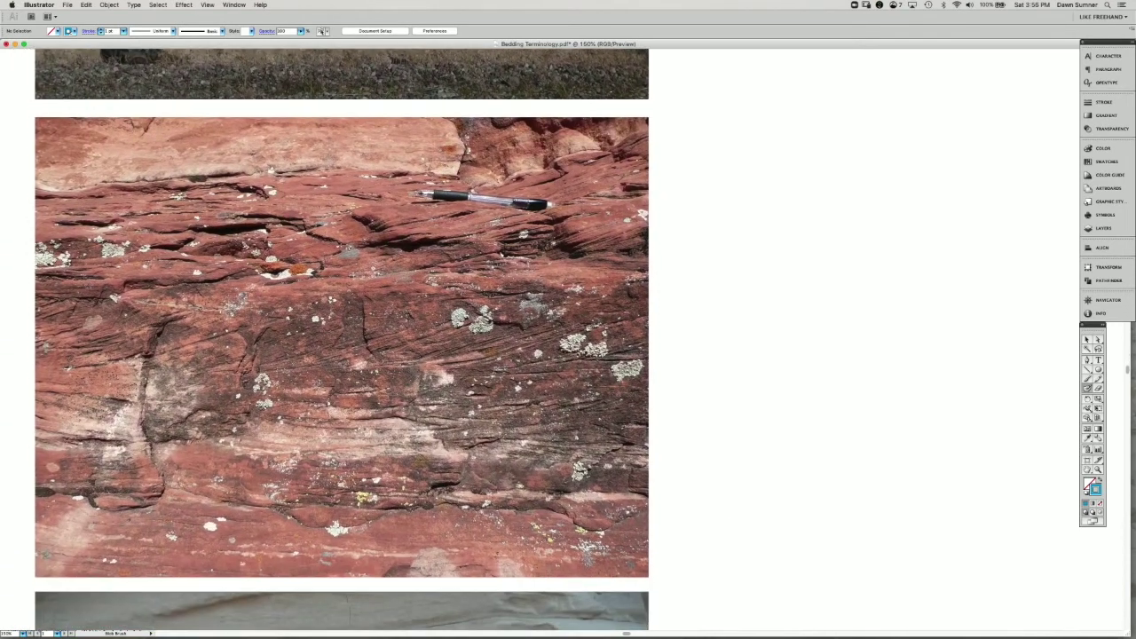
scroll(337, 324, "right", 1)
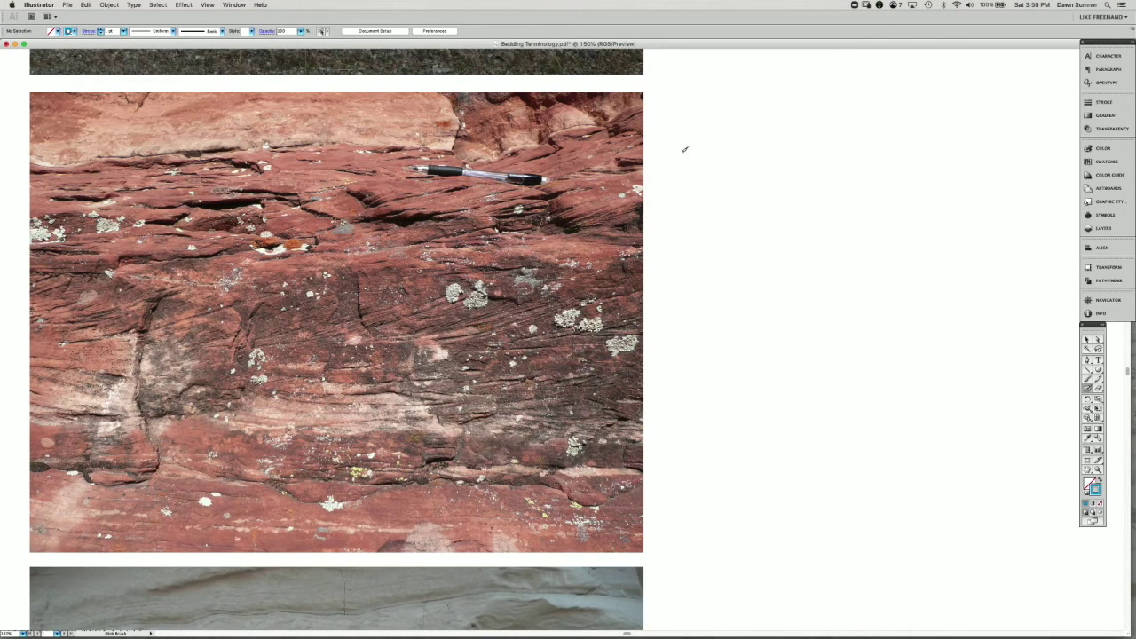
mouse_move(692, 146)
left_mouse_down()
mouse_move(695, 169)
mouse_move(715, 156)
mouse_move(753, 170)
left_mouse_up()
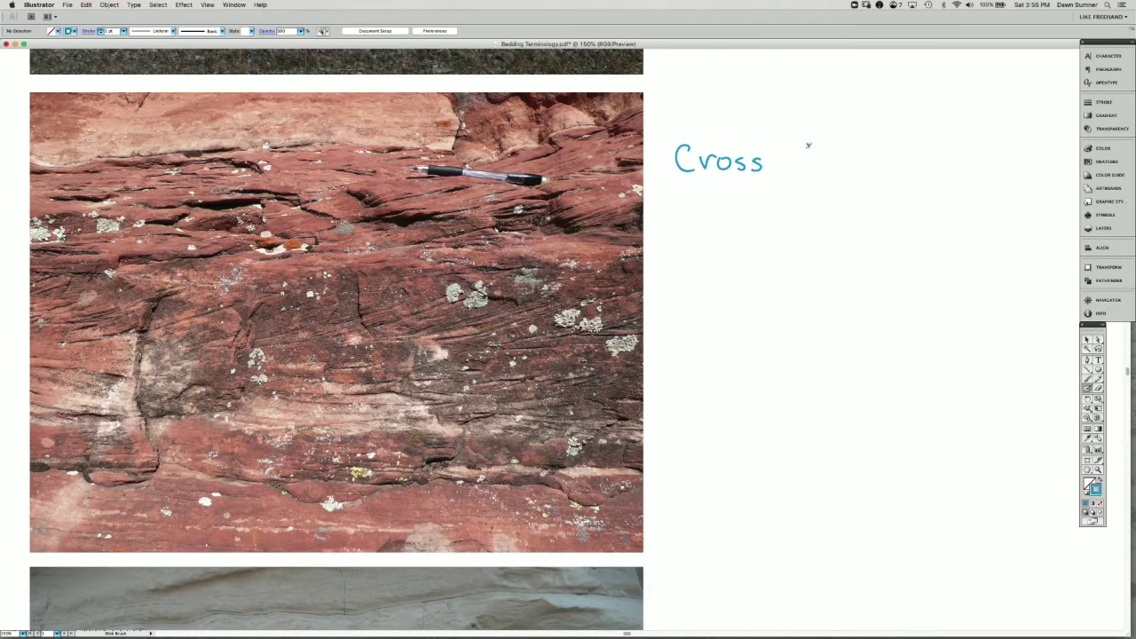
Finish handwriting 'Cross lamination' beside the red photo
left_click_drag(809, 143, 802, 175)
mouse_move(820, 161)
left_mouse_down()
mouse_move(811, 169)
mouse_move(910, 169)
left_mouse_up()
mouse_move(919, 144)
left_mouse_down()
mouse_move(914, 177)
mouse_move(928, 156)
left_mouse_up()
left_click_drag(929, 163, 971, 178)
Handwrite 'Cross stratification' below 'Cross lamination'
mouse_move(688, 243)
left_mouse_down()
mouse_move(690, 263)
mouse_move(710, 251)
left_mouse_up()
mouse_move(728, 251)
left_mouse_down()
mouse_move(717, 255)
mouse_move(749, 259)
left_mouse_up()
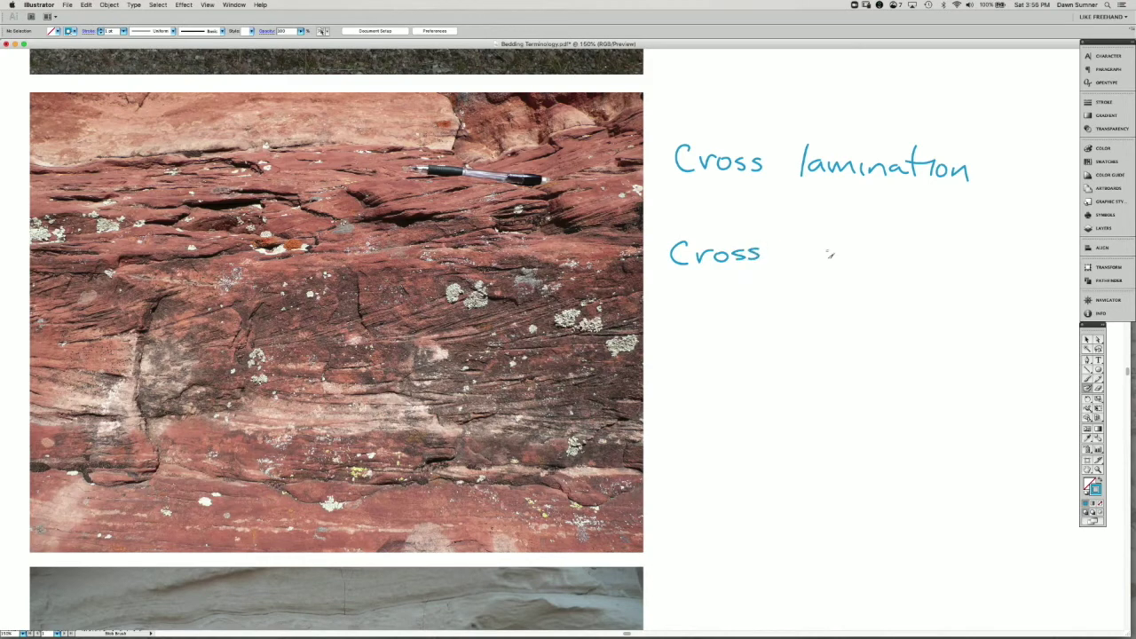
left_click_drag(822, 245, 802, 262)
left_click_drag(827, 236, 837, 263)
mouse_move(827, 248)
left_mouse_down()
mouse_move(873, 249)
mouse_move(889, 263)
mouse_move(898, 245)
left_mouse_up()
mouse_move(903, 251)
left_mouse_down()
mouse_move(904, 263)
mouse_move(918, 263)
mouse_move(933, 249)
left_mouse_up()
left_click_drag(937, 252, 944, 263)
mouse_move(965, 248)
left_mouse_down()
mouse_move(962, 261)
mouse_move(972, 260)
mouse_move(988, 246)
left_mouse_up()
left_click_drag(987, 251, 1025, 261)
Underline 'Cross' in both terms and trace the lower ledge across the red photo
left_click_drag(676, 281, 745, 281)
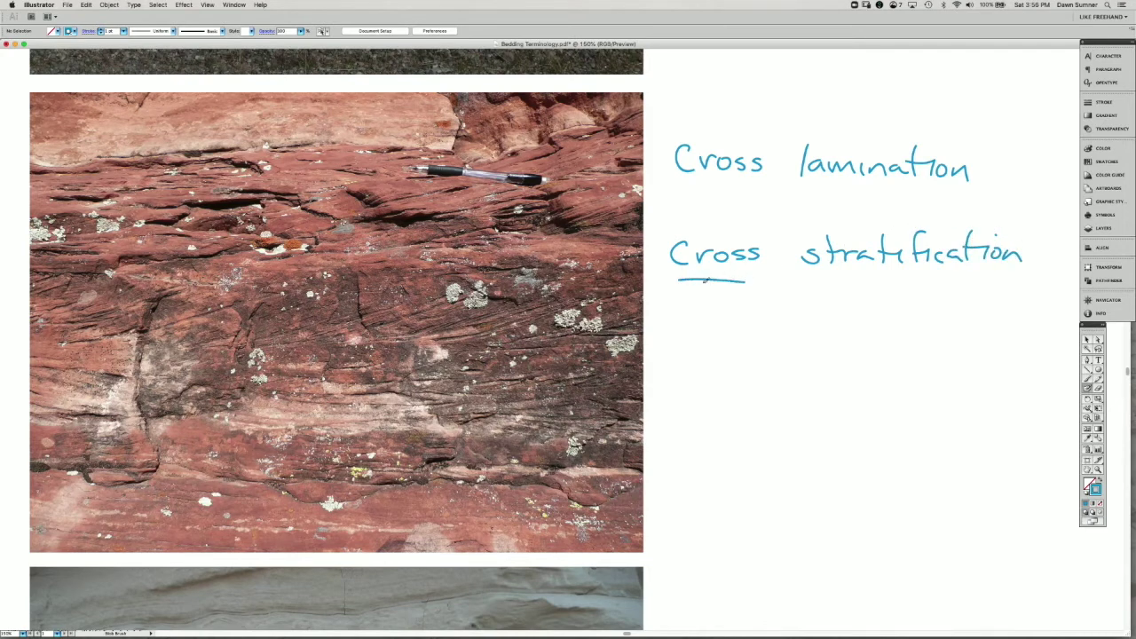
left_click_drag(687, 181, 757, 185)
left_click_drag(152, 476, 271, 484)
Extend the ledge trace to the right edge and trace the flat laminae beneath it
left_click_drag(596, 502, 644, 497)
mouse_move(83, 499)
left_mouse_down()
mouse_move(107, 498)
mouse_move(90, 512)
left_mouse_up()
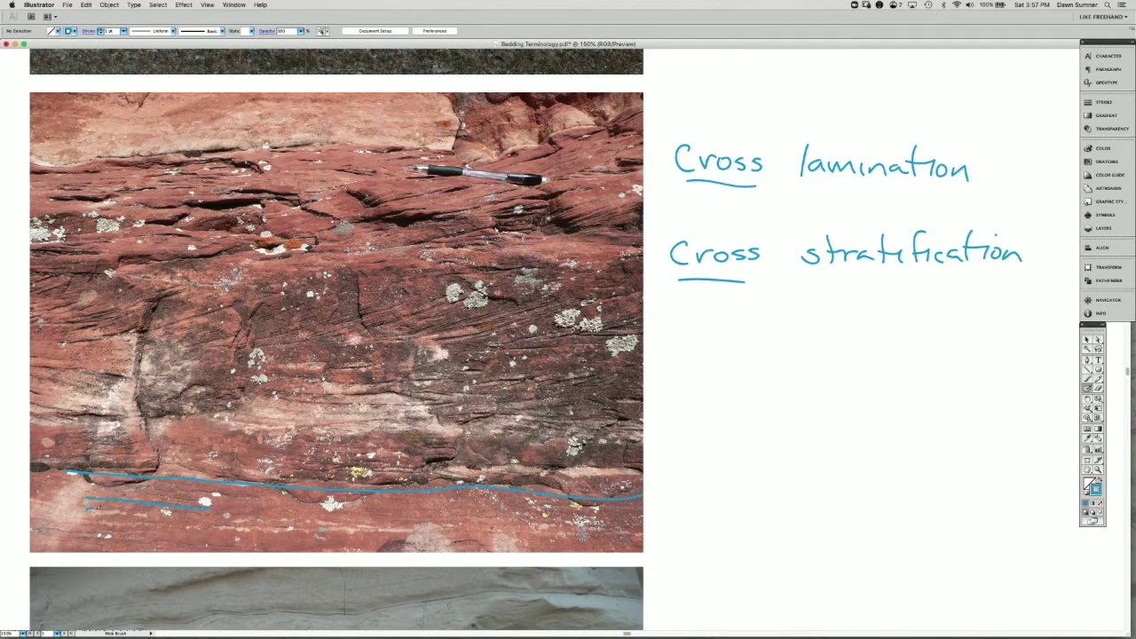
left_click_drag(160, 511, 222, 514)
left_click_drag(85, 518, 107, 520)
left_click_drag(208, 522, 242, 523)
Trace inclined cross-strata, add a hooked arrow from 'Cross stratification', and begin the upper bedding line
mouse_move(272, 345)
left_mouse_down()
mouse_move(377, 330)
mouse_move(472, 293)
left_mouse_up()
mouse_move(305, 344)
left_mouse_down()
mouse_move(391, 336)
mouse_move(533, 293)
left_mouse_up()
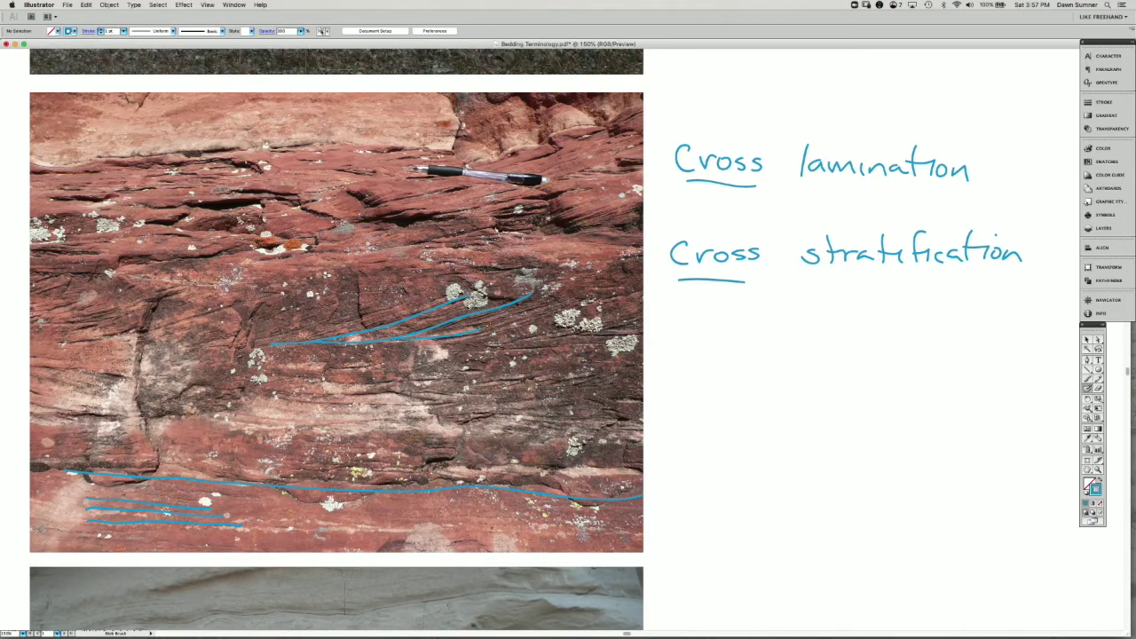
left_click_drag(537, 310, 561, 307)
mouse_move(717, 289)
left_mouse_down()
mouse_move(715, 302)
mouse_move(647, 307)
mouse_move(654, 315)
mouse_move(652, 298)
left_mouse_up()
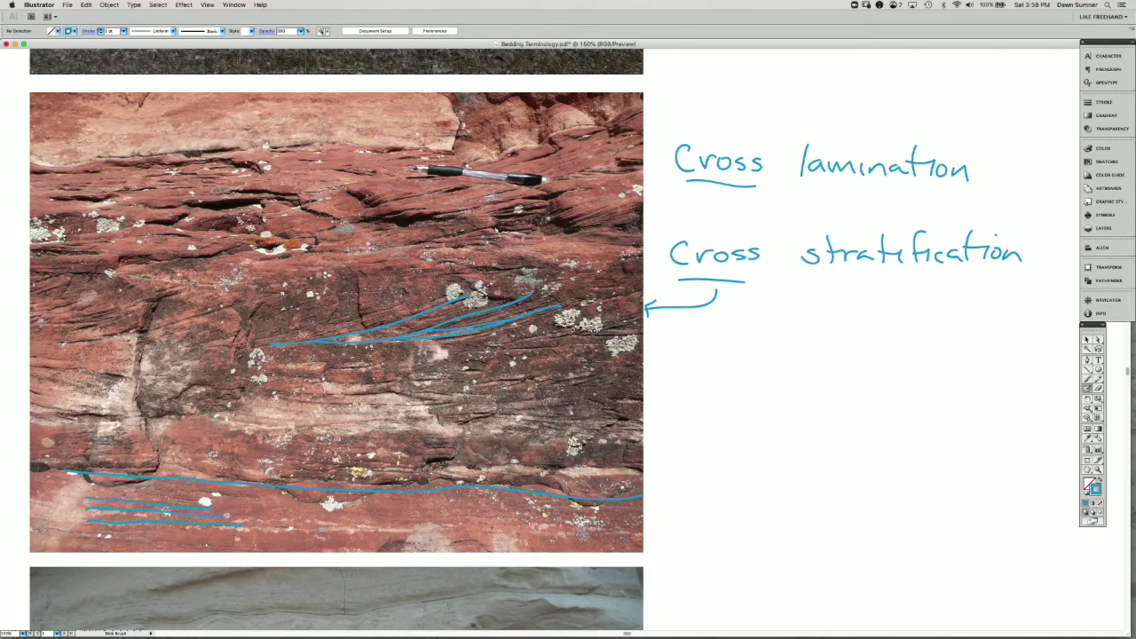
left_click_drag(36, 256, 282, 263)
Extend the upper bedding trace and mark lamination 'small' versus stratification 'larger' with an arrow
left_click_drag(363, 262, 641, 252)
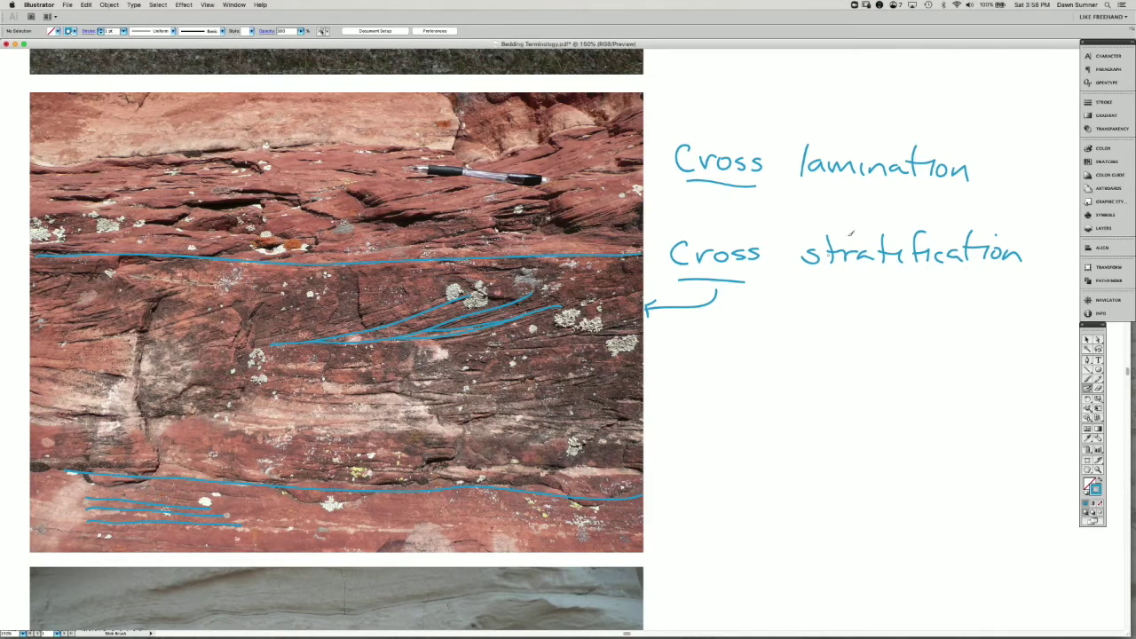
mouse_move(857, 191)
left_mouse_down()
mouse_move(854, 227)
mouse_move(863, 217)
mouse_move(848, 197)
left_mouse_up()
mouse_move(907, 185)
left_mouse_down()
mouse_move(905, 195)
mouse_move(956, 181)
mouse_move(971, 196)
left_mouse_up()
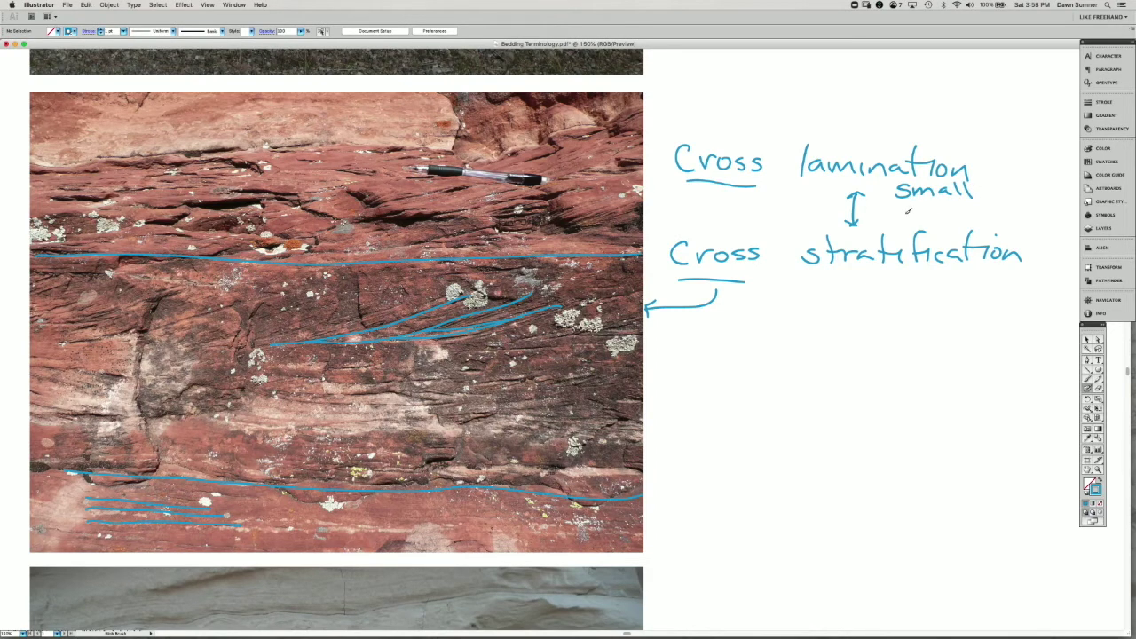
mouse_move(899, 216)
left_mouse_down()
mouse_move(899, 227)
mouse_move(929, 217)
mouse_move(933, 233)
mouse_move(978, 213)
left_mouse_up()
Point an arrow at the lower flat layers and label it 'Planar laminae'
mouse_move(655, 516)
left_mouse_down()
mouse_move(691, 517)
mouse_move(648, 519)
mouse_move(661, 527)
left_mouse_up()
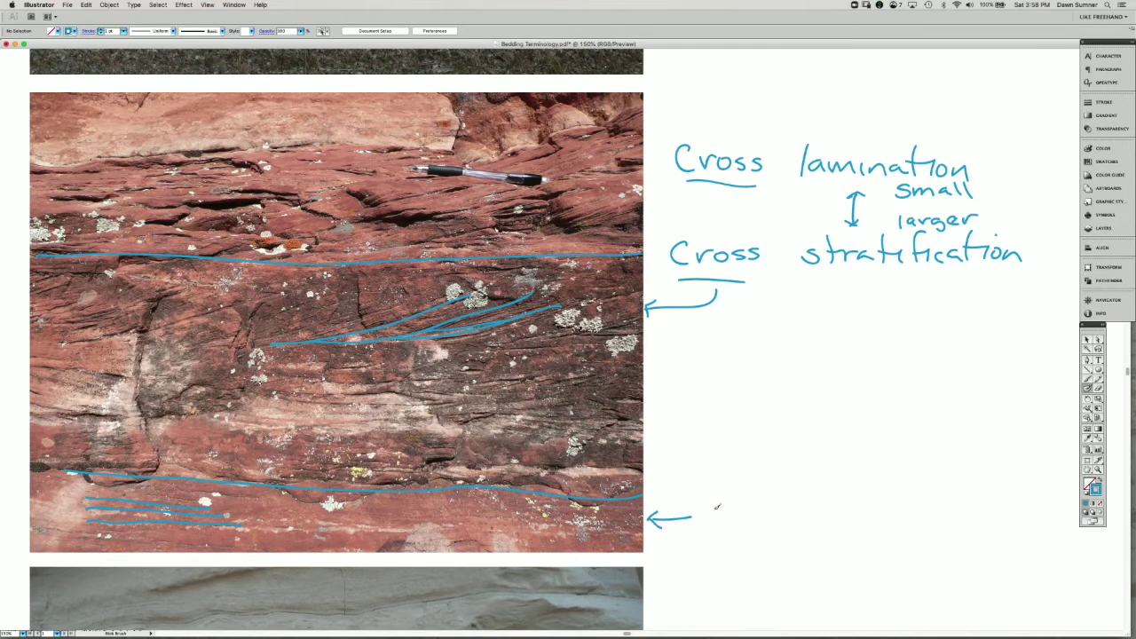
left_click_drag(715, 503, 714, 525)
mouse_move(710, 504)
left_mouse_down()
mouse_move(729, 502)
mouse_move(717, 516)
mouse_move(744, 513)
left_mouse_up()
left_click_drag(748, 508, 750, 513)
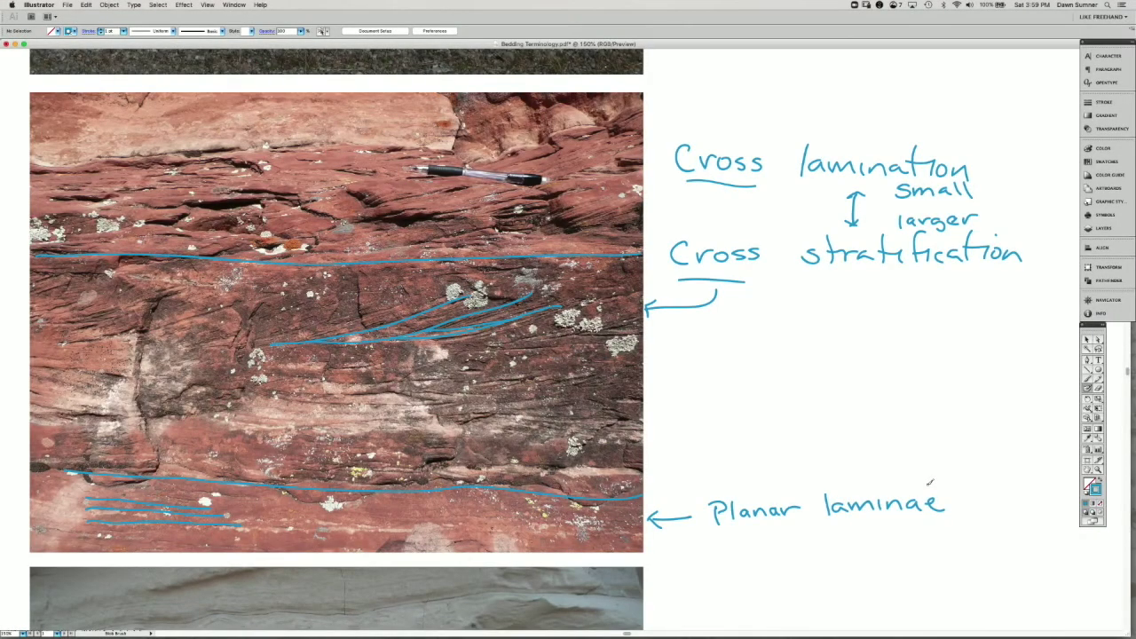
scroll(930, 482, "down", 5)
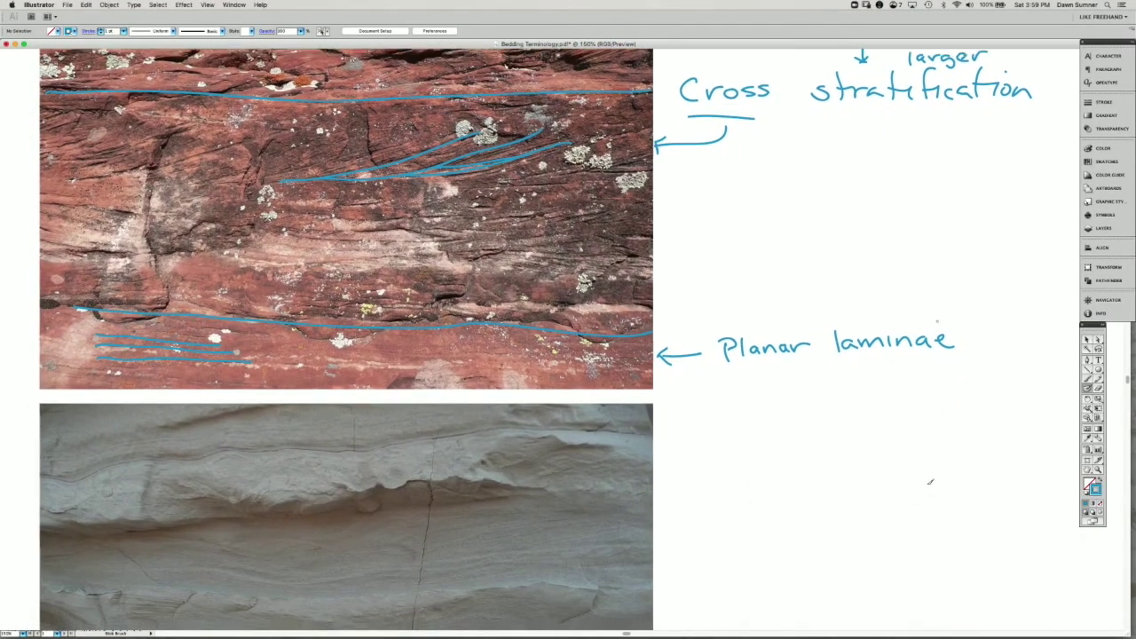
Scroll down to the grey sandstone photo and extend a blue lamina trace on it
scroll(930, 482, "down", 3)
scroll(930, 482, "down", 3)
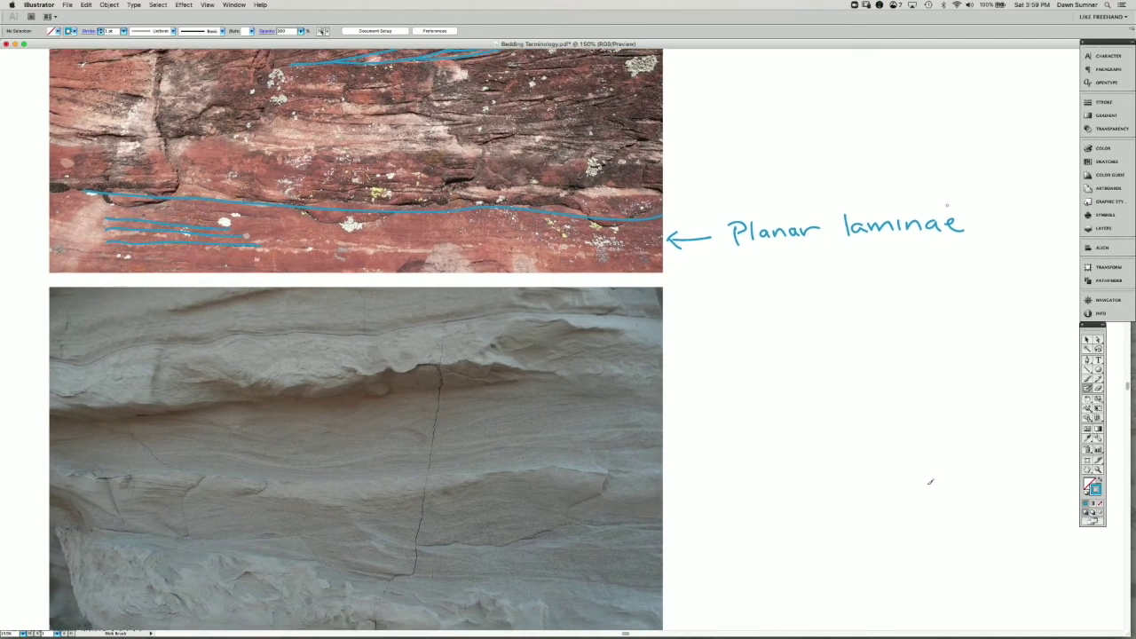
scroll(930, 482, "down", 2)
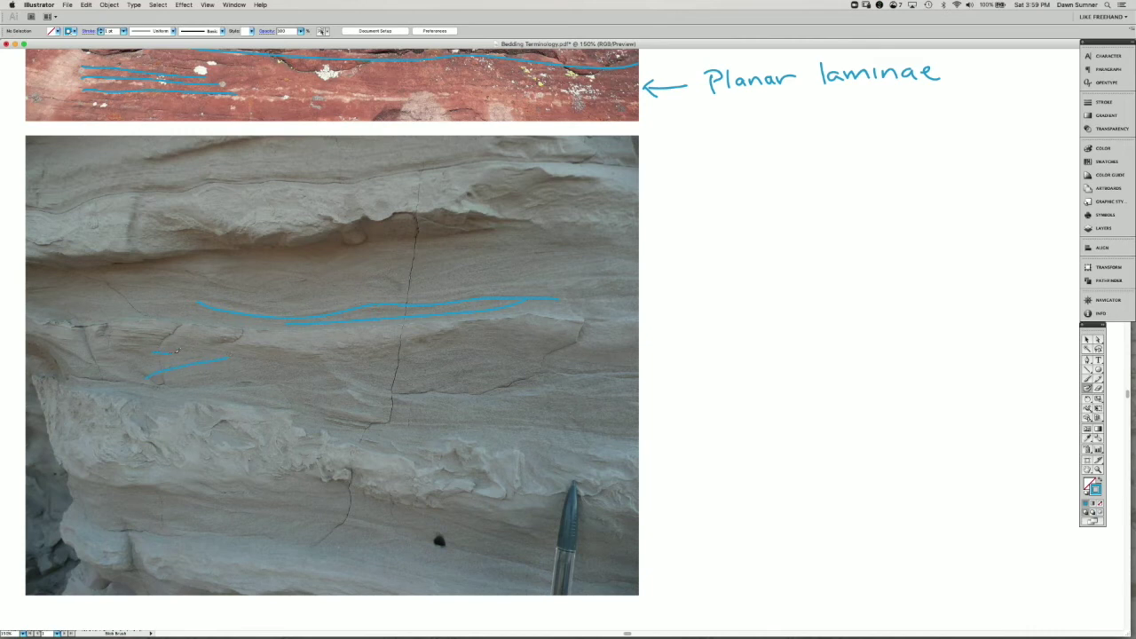
left_click_drag(228, 353, 303, 362)
Handwrite 'contorted' and 'Cross lamination' on the grey sandstone photo and ring the pen tip
mouse_move(166, 432)
left_mouse_down()
mouse_move(164, 445)
mouse_move(182, 433)
mouse_move(210, 448)
mouse_move(283, 450)
left_mouse_up()
left_click_drag(683, 316, 683, 333)
left_click_drag(689, 321, 890, 333)
left_click_drag(883, 318, 930, 334)
left_click(900, 308)
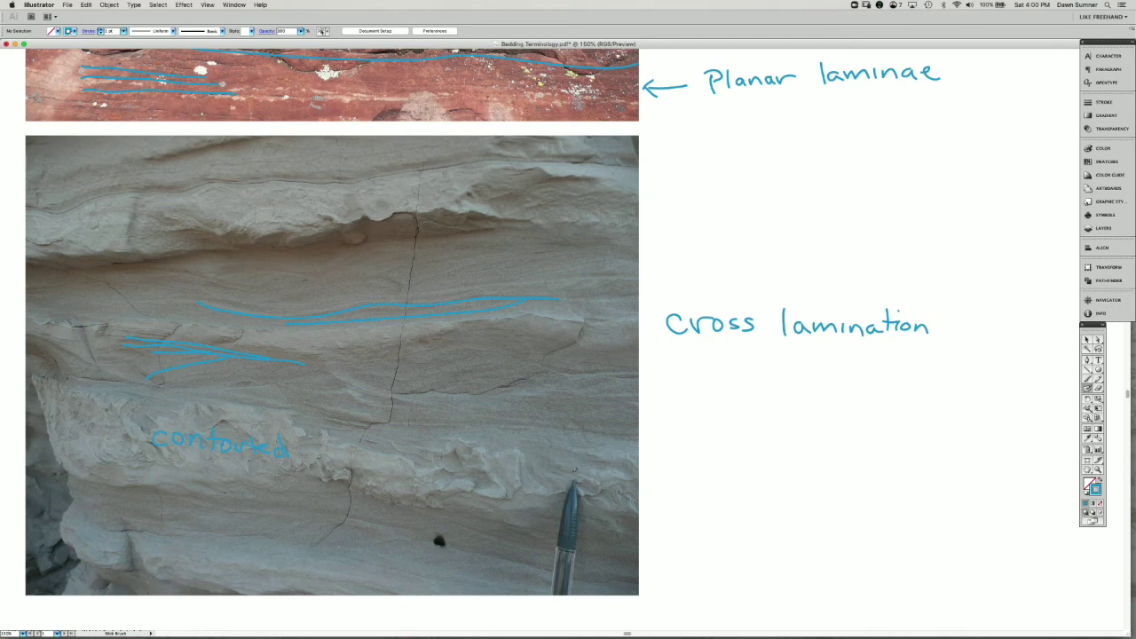
left_click_drag(569, 491, 584, 460)
Back on the red cross-bedded sandstone photo, brush a blue loop around the pen
scroll(505, 323, "up", 10)
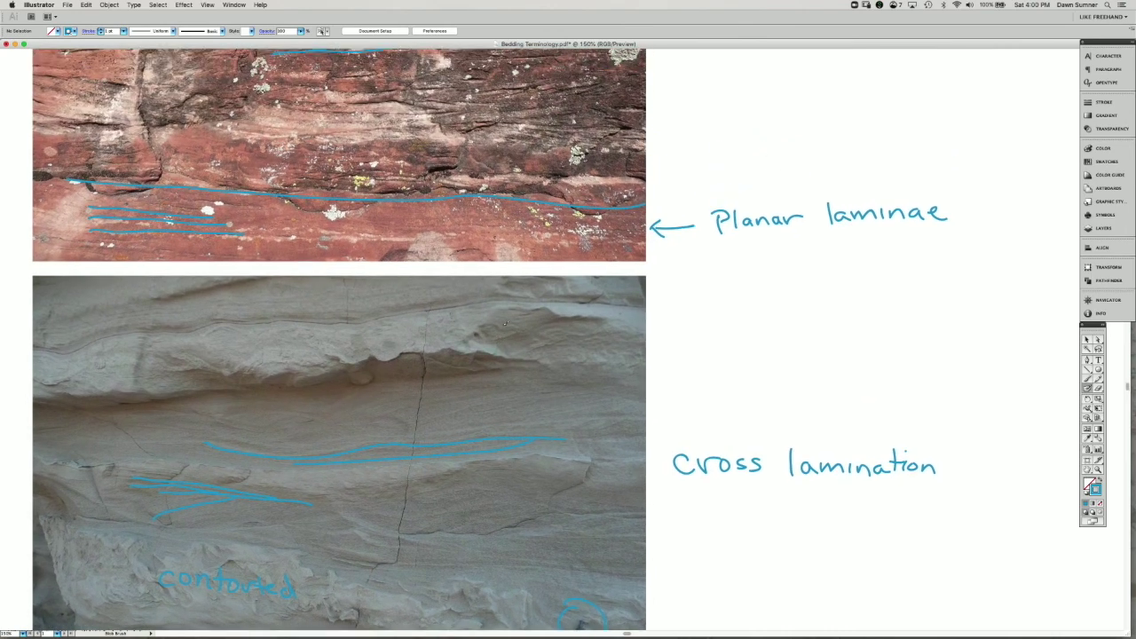
scroll(505, 323, "up", 4)
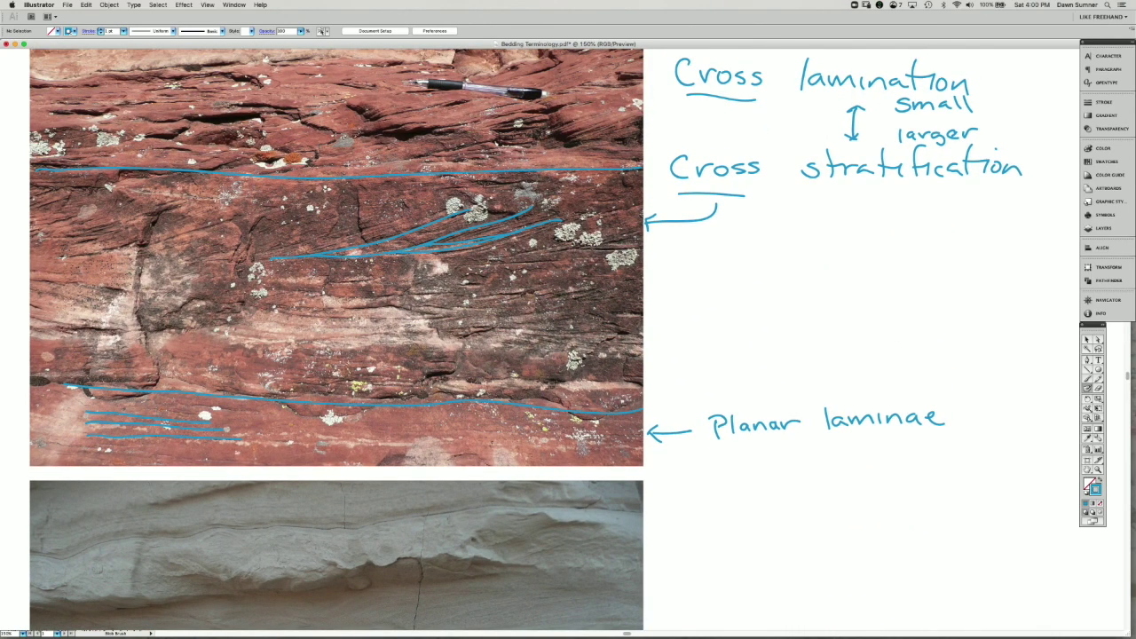
mouse_move(429, 71)
left_mouse_down()
mouse_move(404, 71)
mouse_move(543, 96)
mouse_move(466, 68)
mouse_move(413, 70)
left_mouse_up()
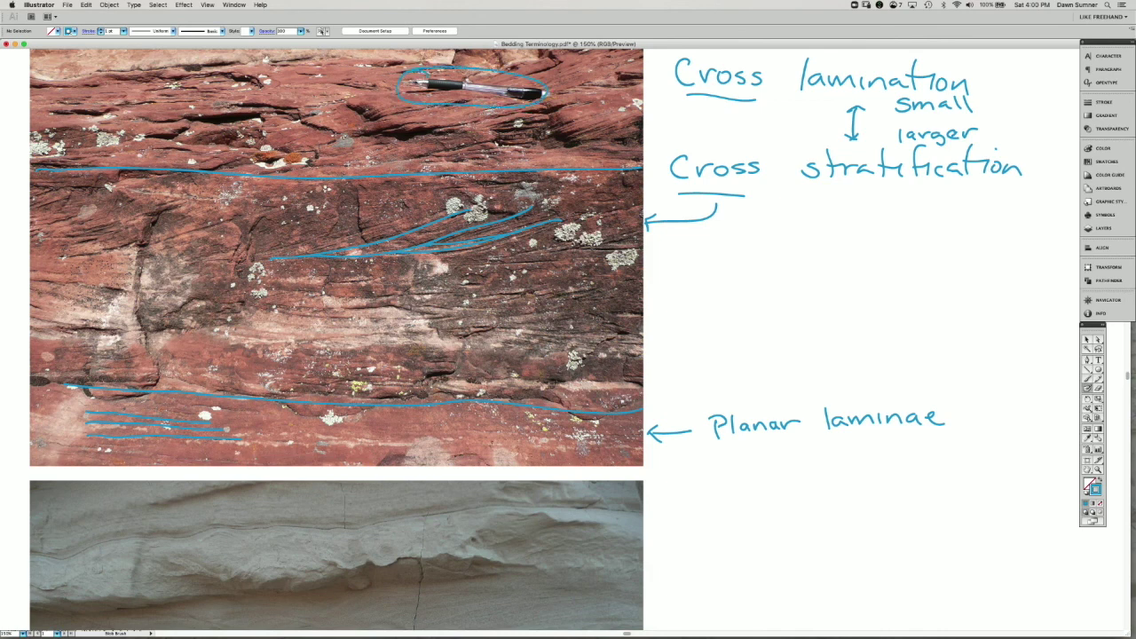